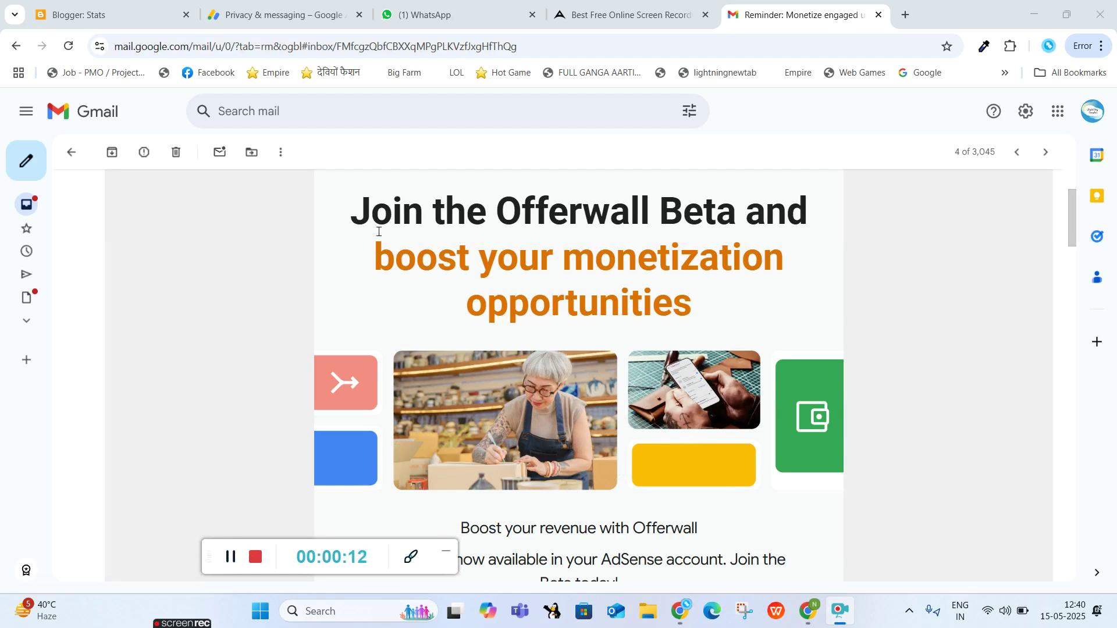
# Step: Review the Offerwall Beta invitation email, including its headline and the section about boosting revenue
pyautogui.moveTo(354, 208); pyautogui.dragTo(784, 232)
pyautogui.moveTo(369, 252); pyautogui.dragTo(792, 299)
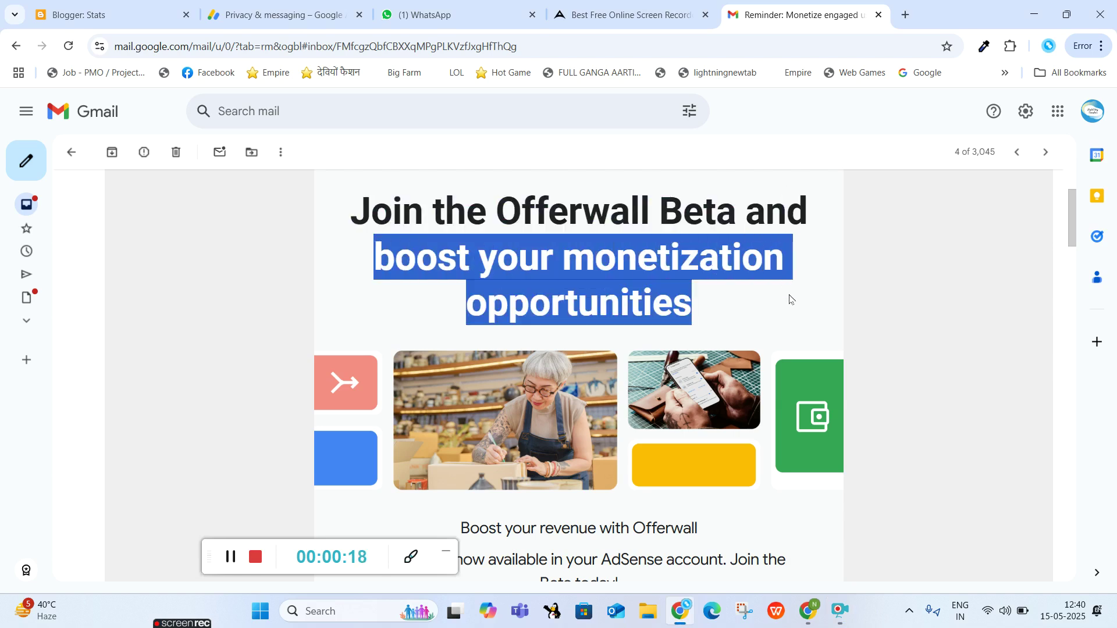
pyautogui.click(777, 310)
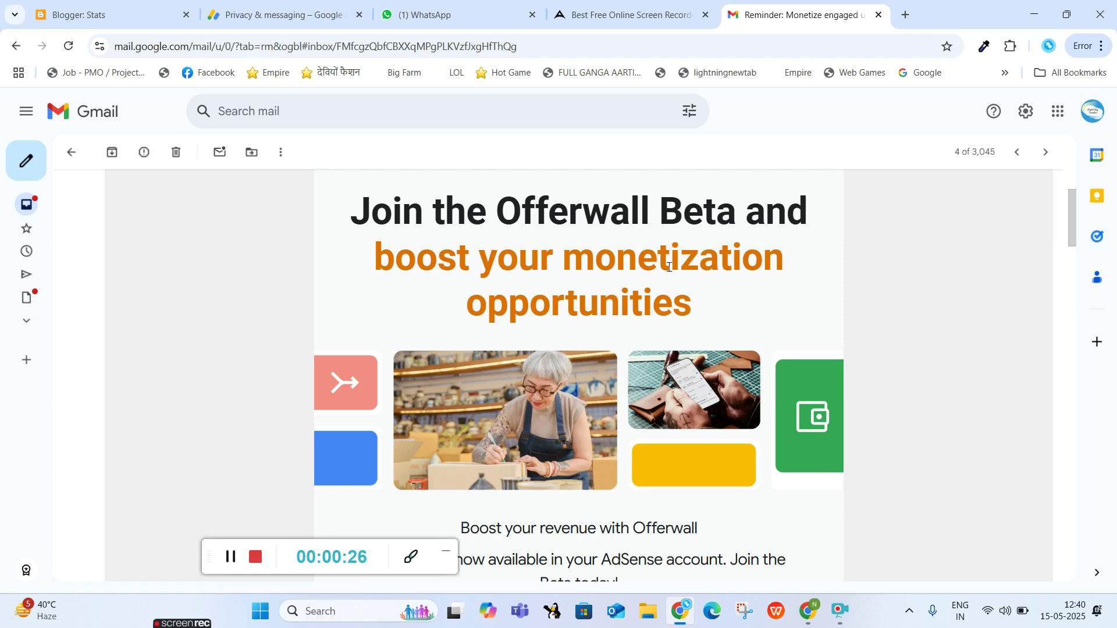
pyautogui.scroll(-3, 625, 315)
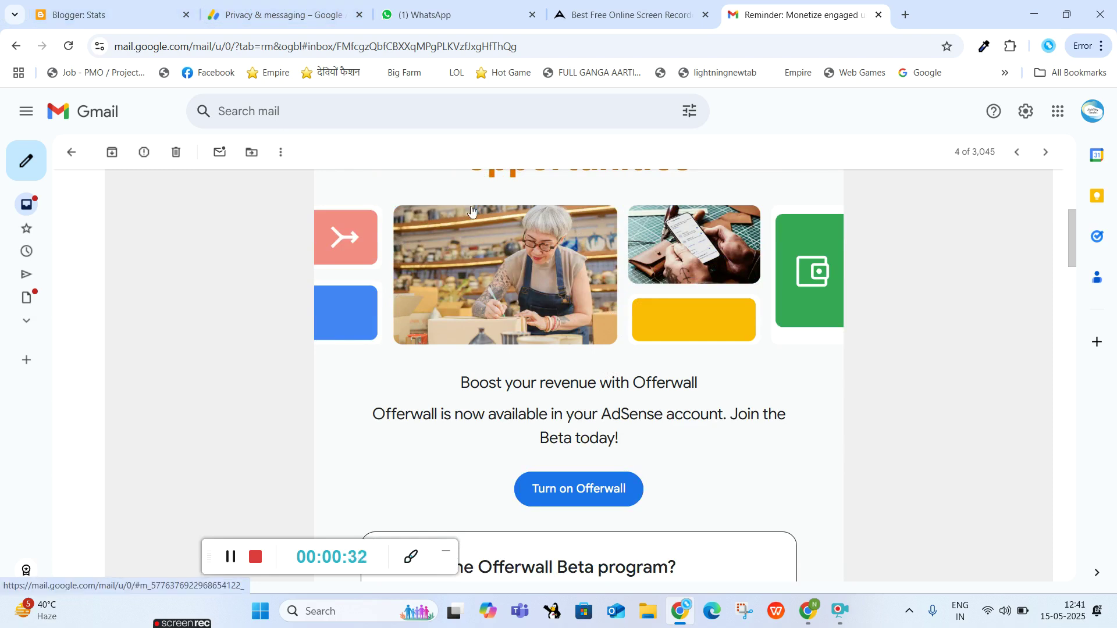
pyautogui.scroll(3, 352, 317)
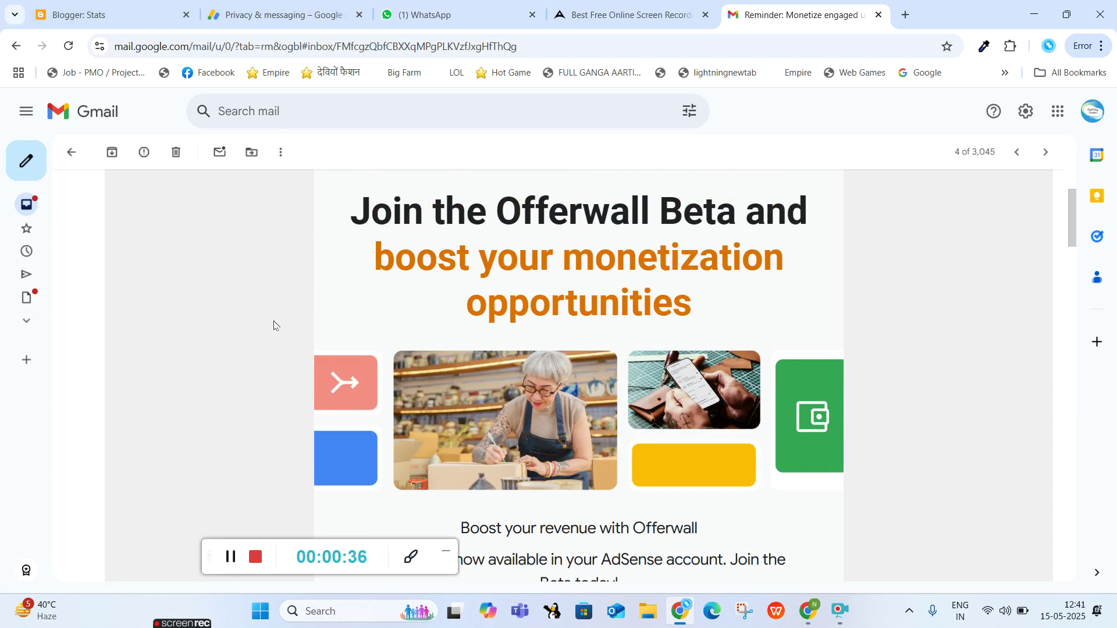
# Step: Switch to Google AdSense and start creating a new Offerwall message from the Monetization section of Privacy & messaging
pyautogui.click(291, 14)
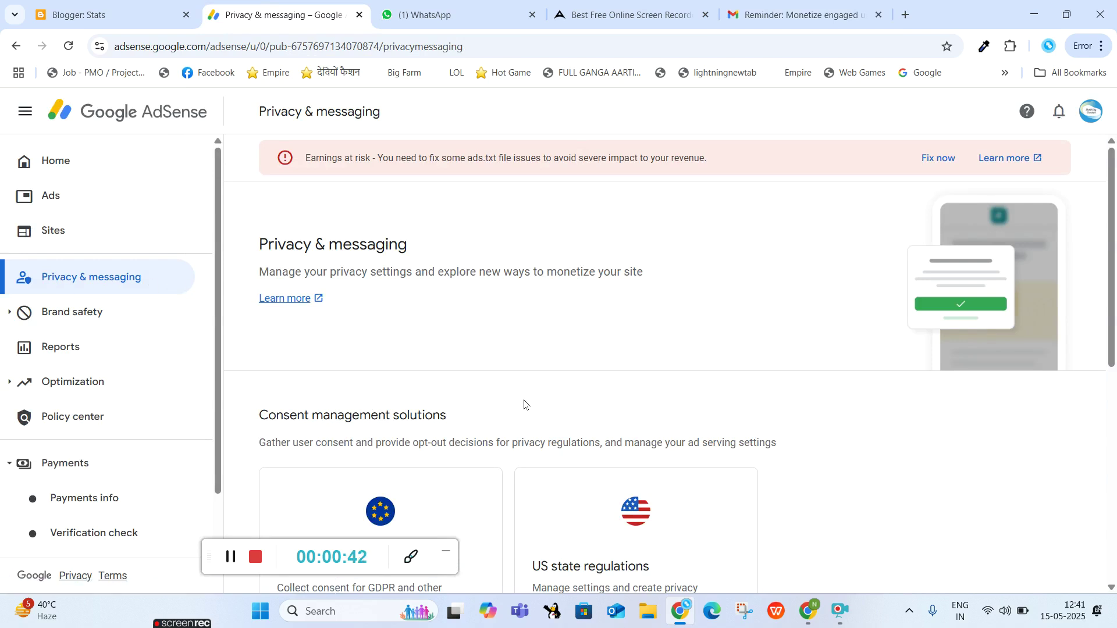
pyautogui.scroll(-5, 524, 403)
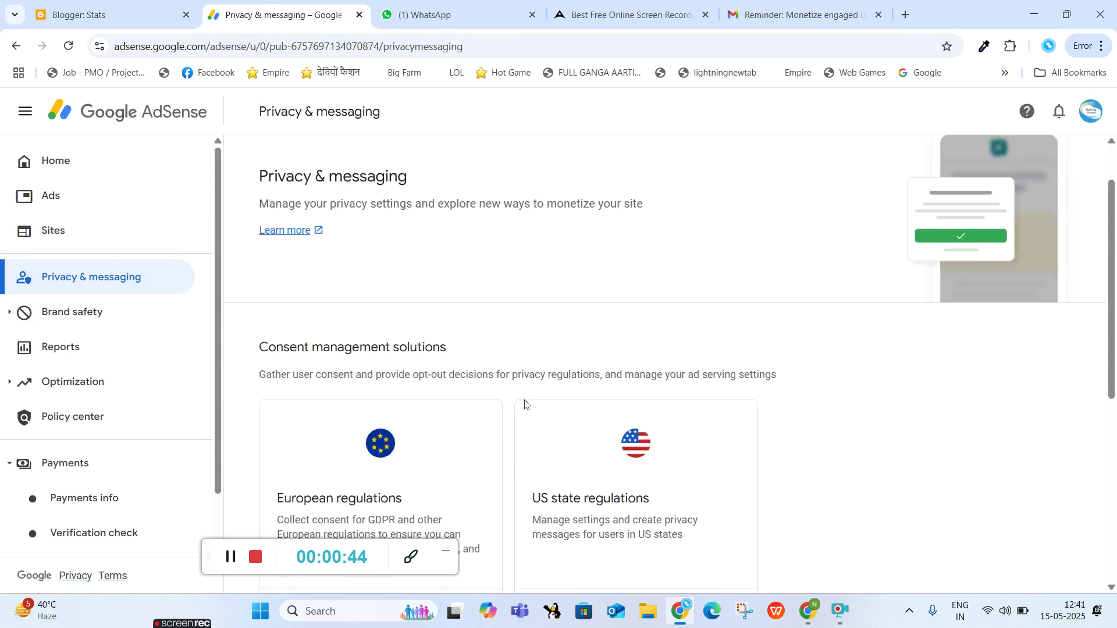
pyautogui.scroll(-3, 691, 417)
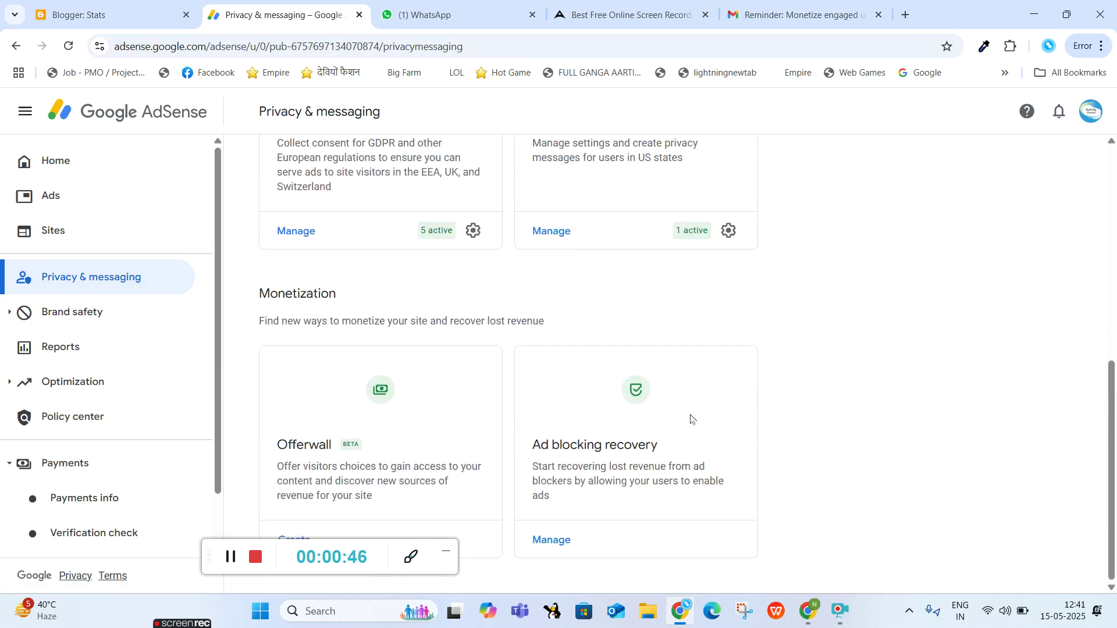
pyautogui.moveTo(211, 557); pyautogui.dragTo(663, 557)
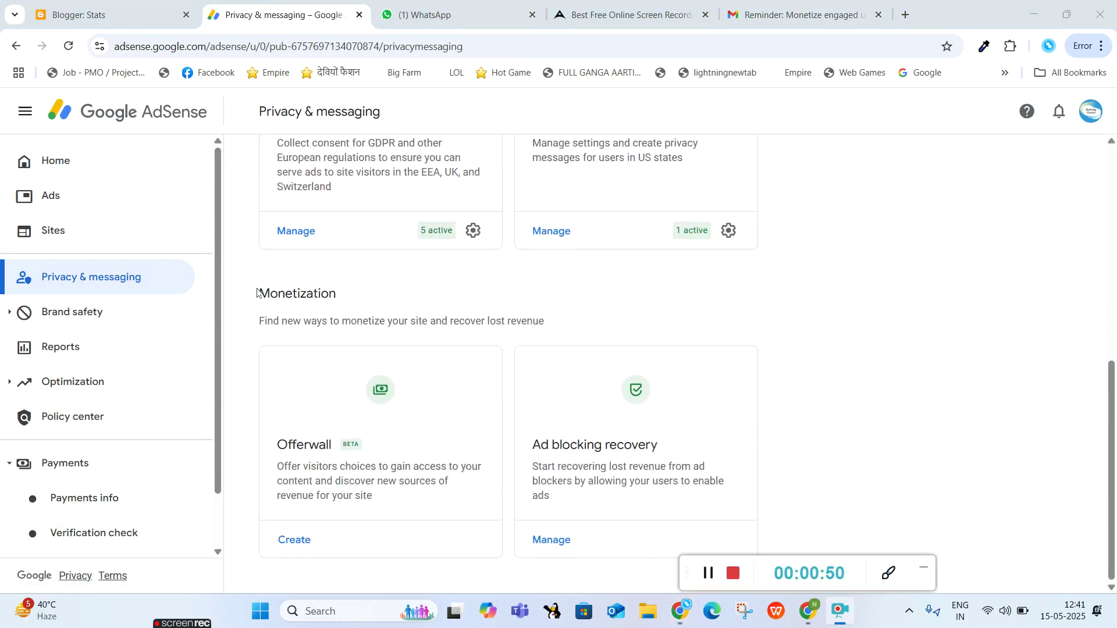
pyautogui.moveTo(258, 294); pyautogui.dragTo(351, 301)
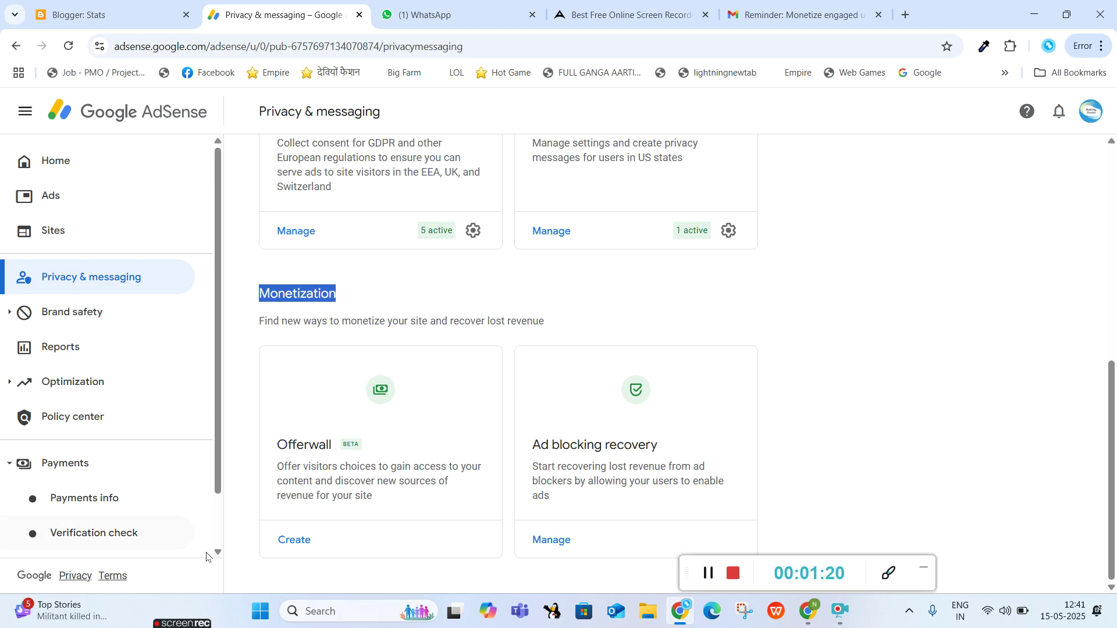
pyautogui.click(294, 540)
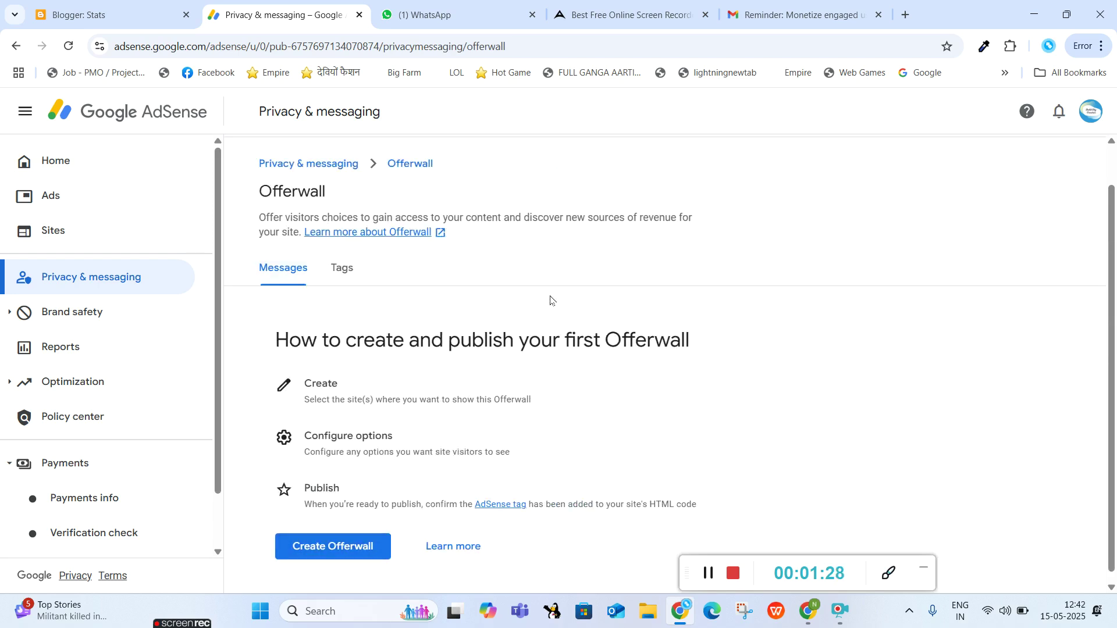
pyautogui.scroll(-1, 388, 404)
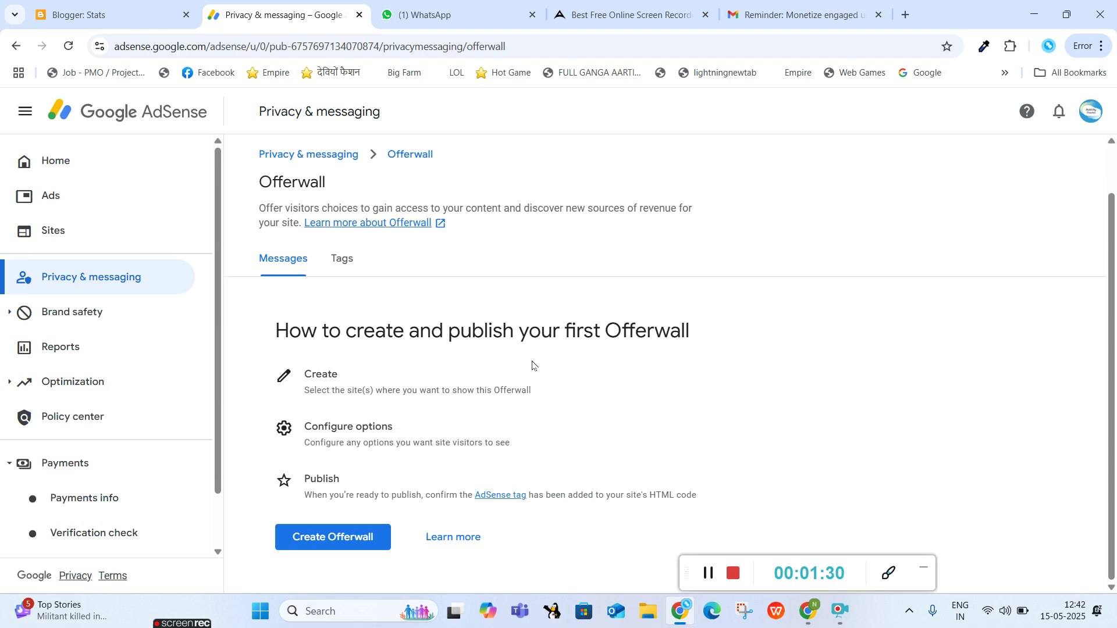
pyautogui.click(332, 546)
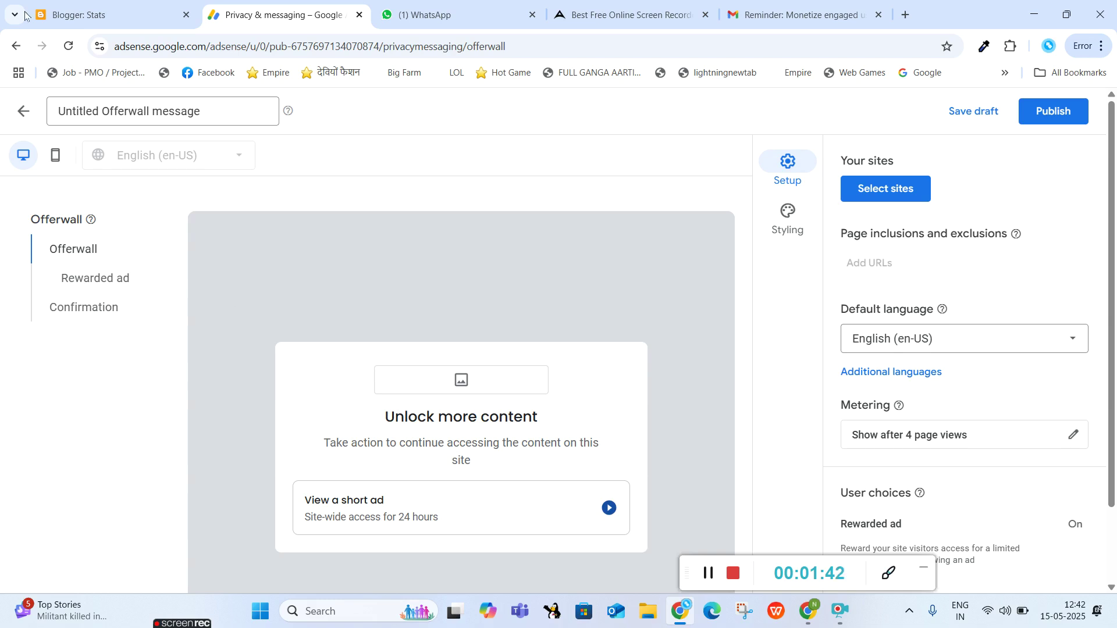
# Step: Rename the new message as "Offerwall message"
pyautogui.click(234, 115)
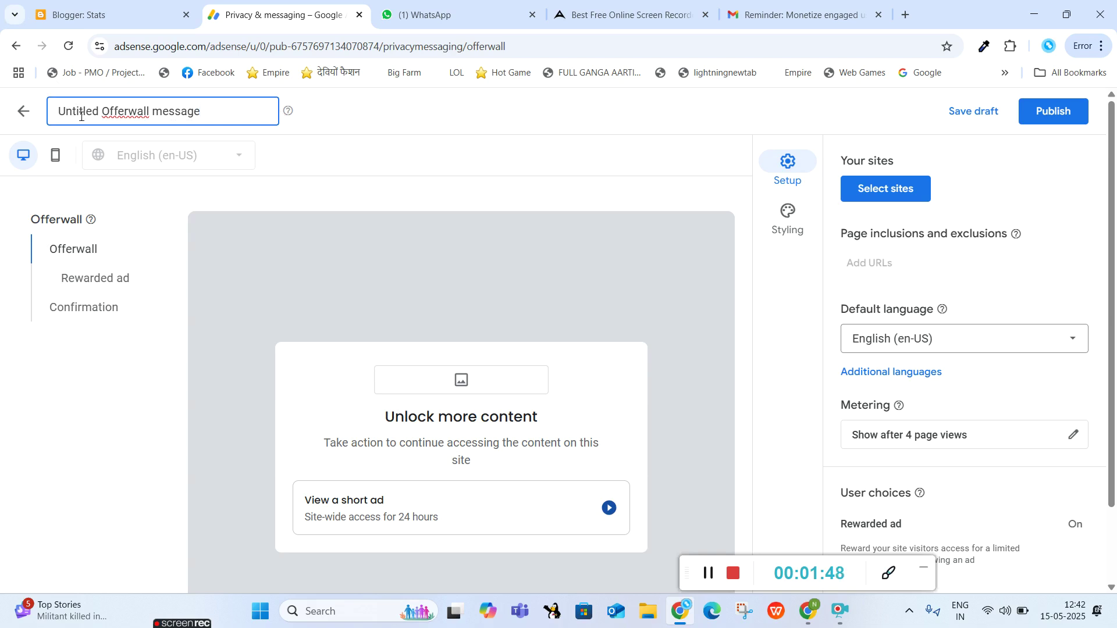
pyautogui.moveTo(100, 110); pyautogui.dragTo(25, 110)
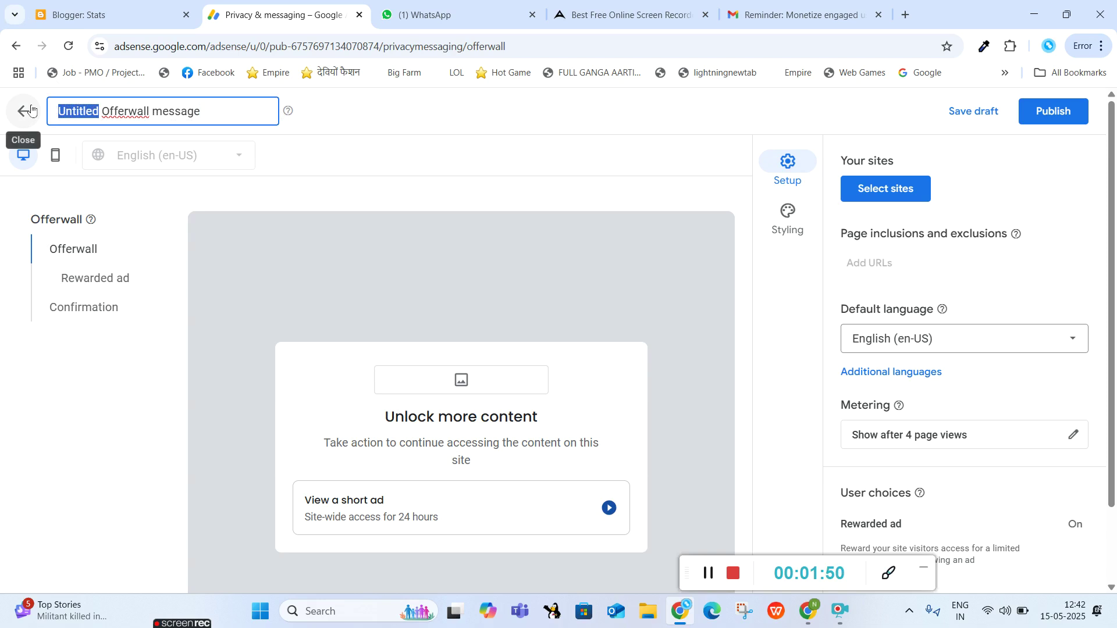
pyautogui.press('BackSpace')
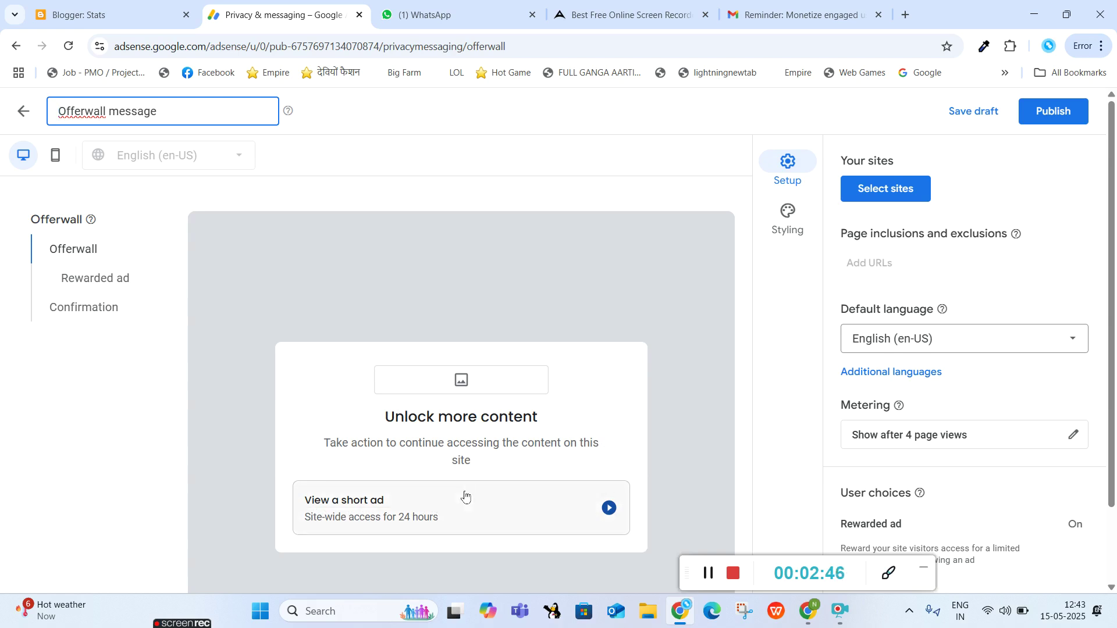
# Step: Try rewording the message headline as "Unlock more deals" and undo the edit
pyautogui.click(617, 445)
pyautogui.doubleClick(461, 460)
pyautogui.click(486, 462)
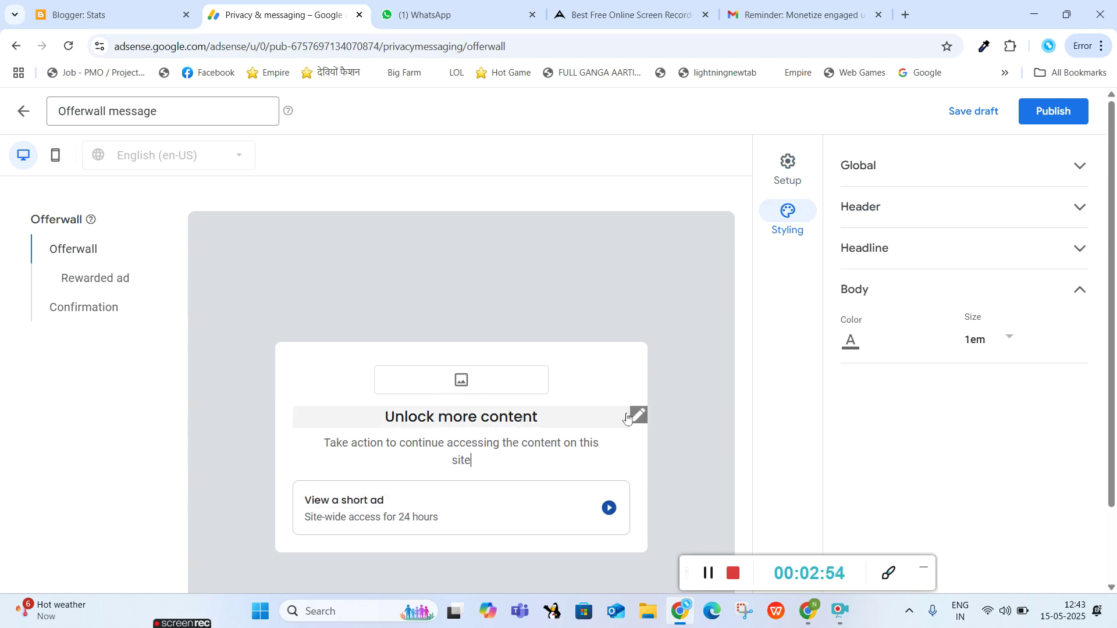
pyautogui.click(634, 418)
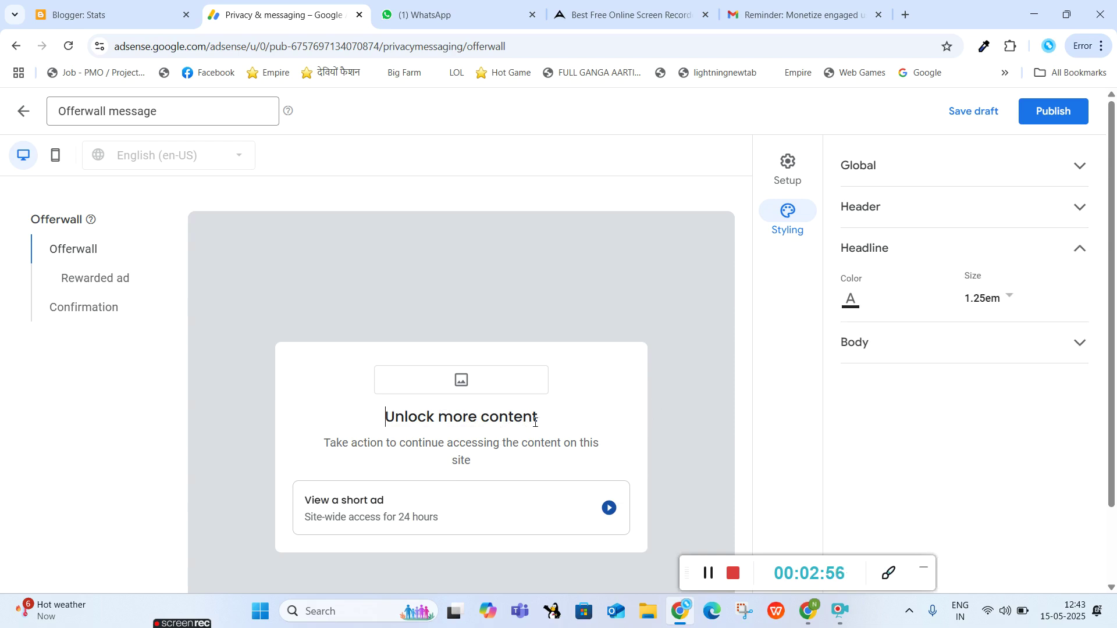
pyautogui.press('Right')
pyautogui.press('BackSpace')
pyautogui.press('BackSpace')
pyautogui.press('BackSpace')
pyautogui.press('BackSpace')
pyautogui.press('BackSpace')
pyautogui.press('BackSpace')
pyautogui.press('BackSpace')
pyautogui.press('BackSpace')
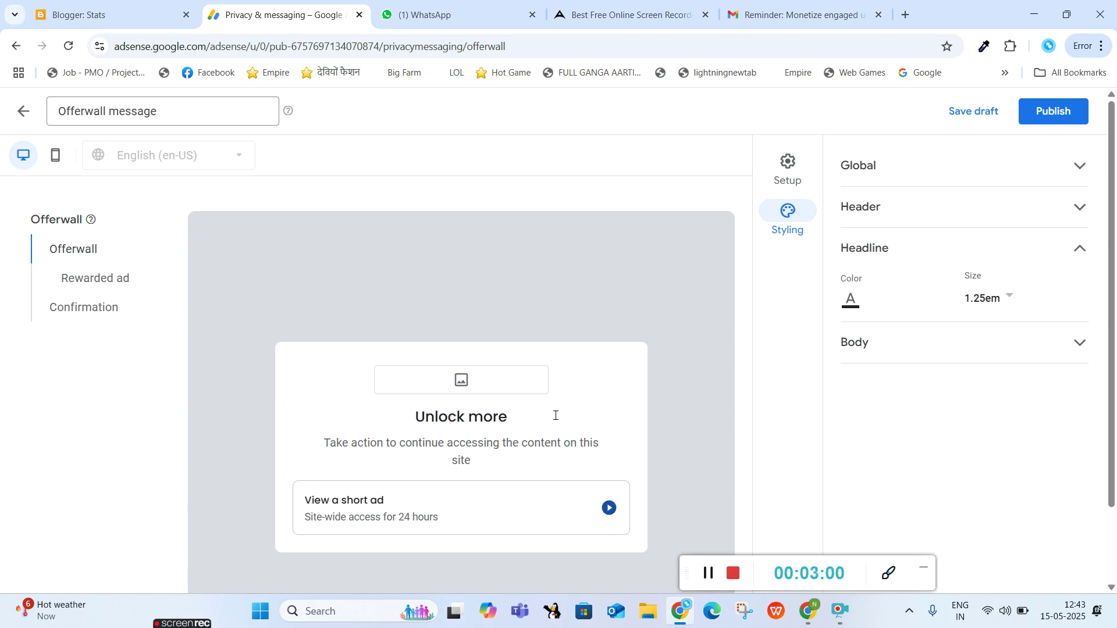
pyautogui.write('de')
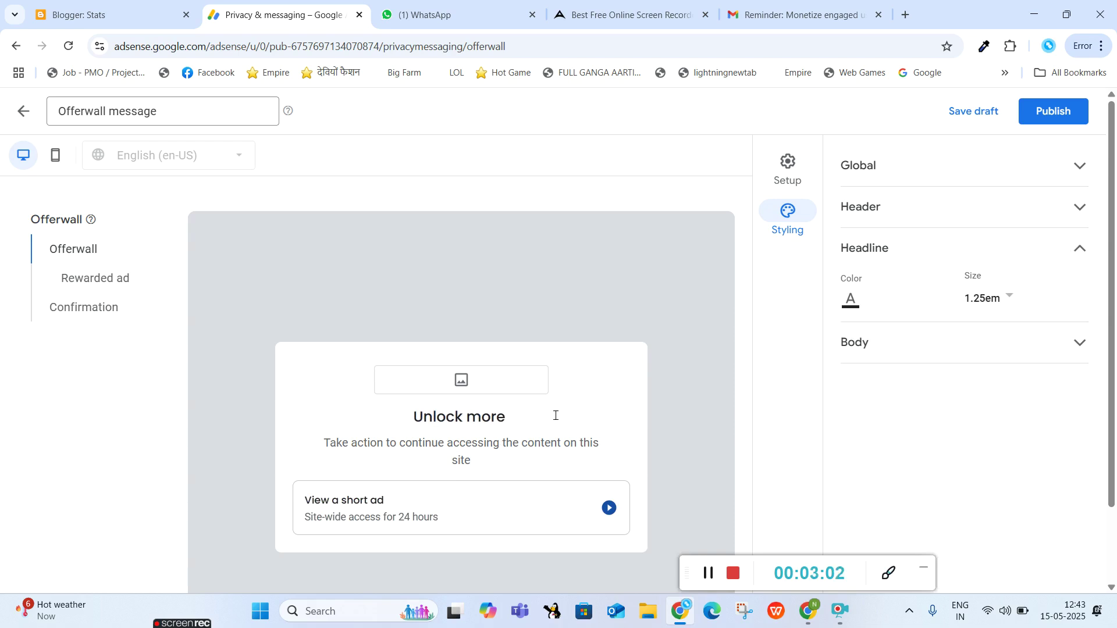
pyautogui.write('als')
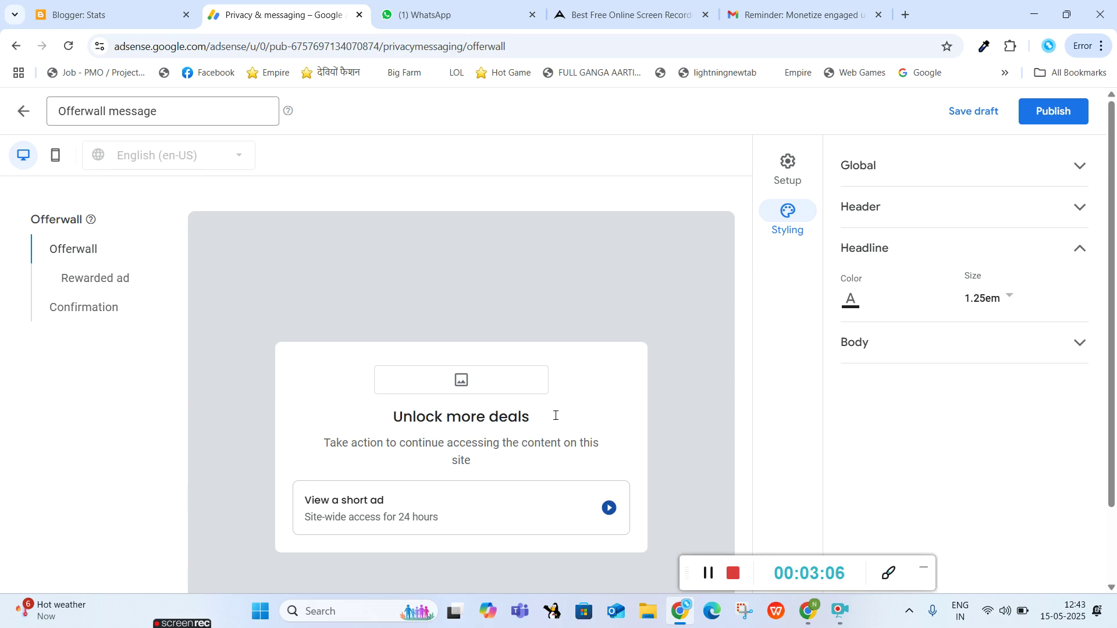
pyautogui.hotkey('ctrl', 'z')
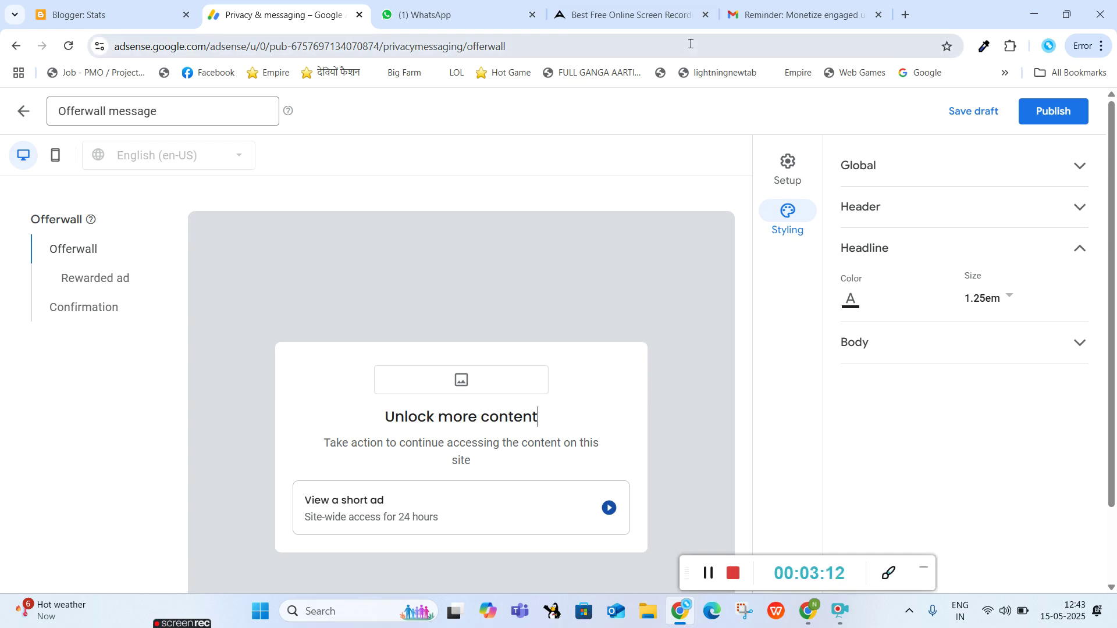
# Step: Assign the message to the sites indianpoojaarti.blogspot.com and comptechnology2016.blogspot.com in its setup
pyautogui.moveTo(686, 572); pyautogui.dragTo(588, 577)
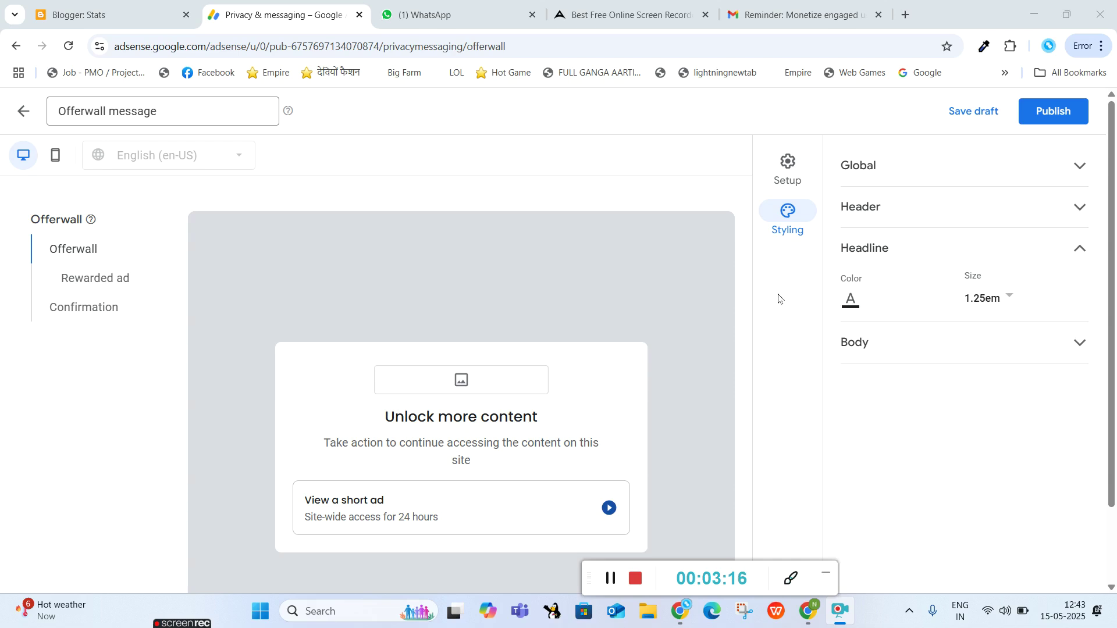
pyautogui.click(784, 167)
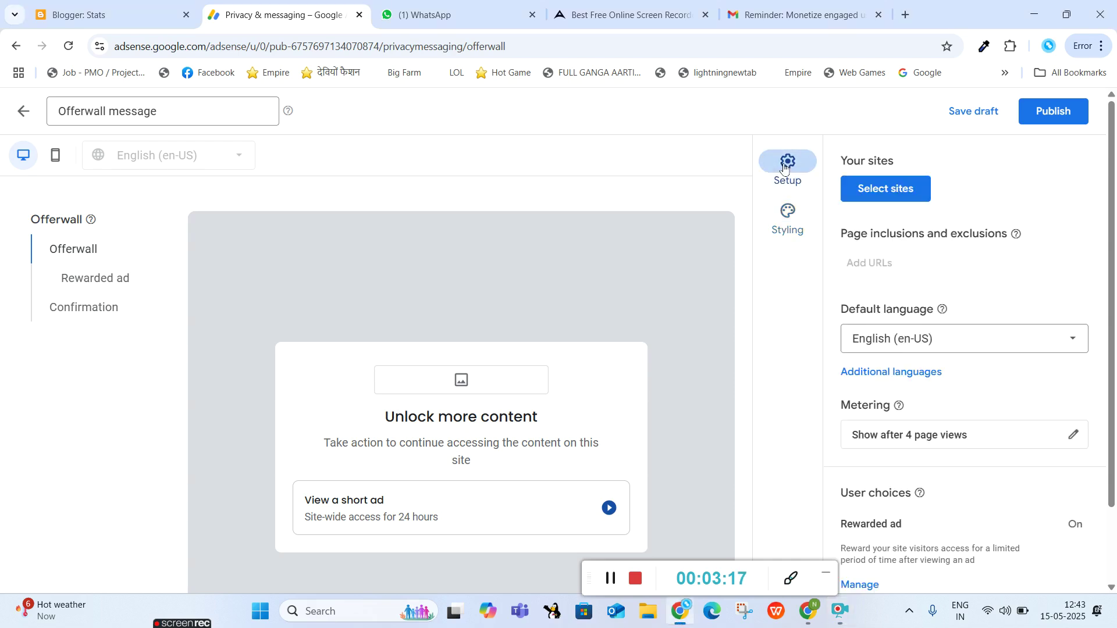
pyautogui.click(891, 196)
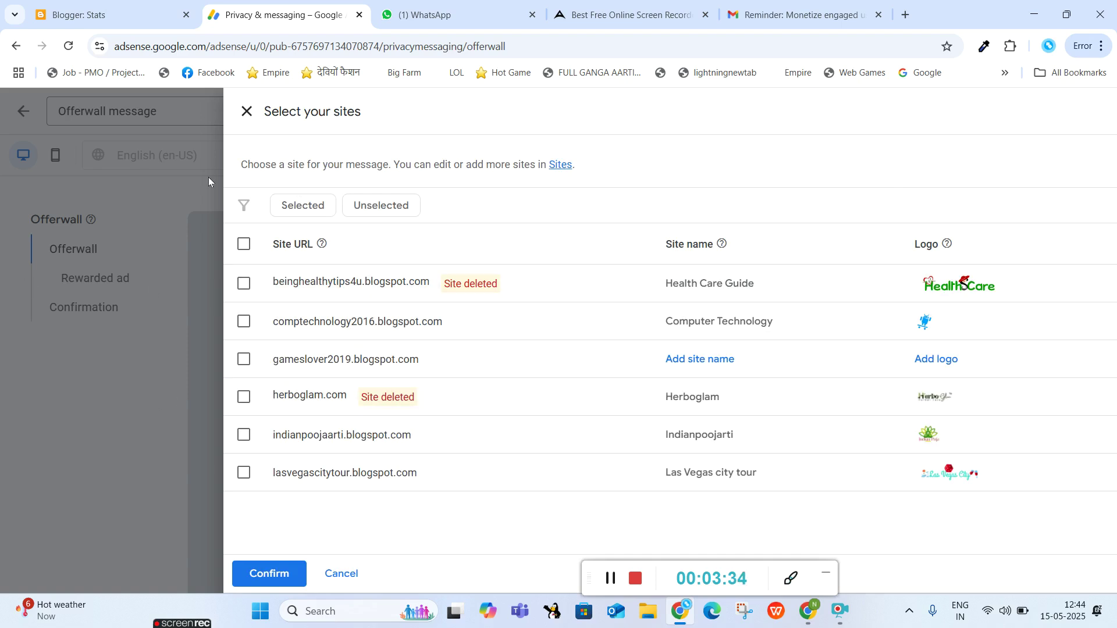
pyautogui.click(244, 438)
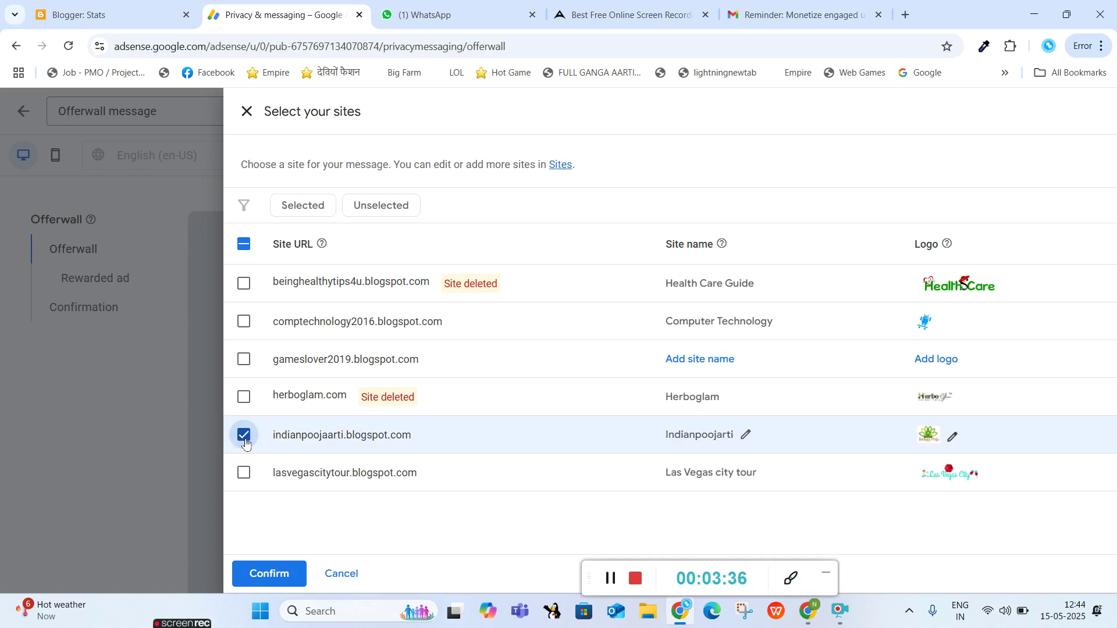
pyautogui.click(243, 322)
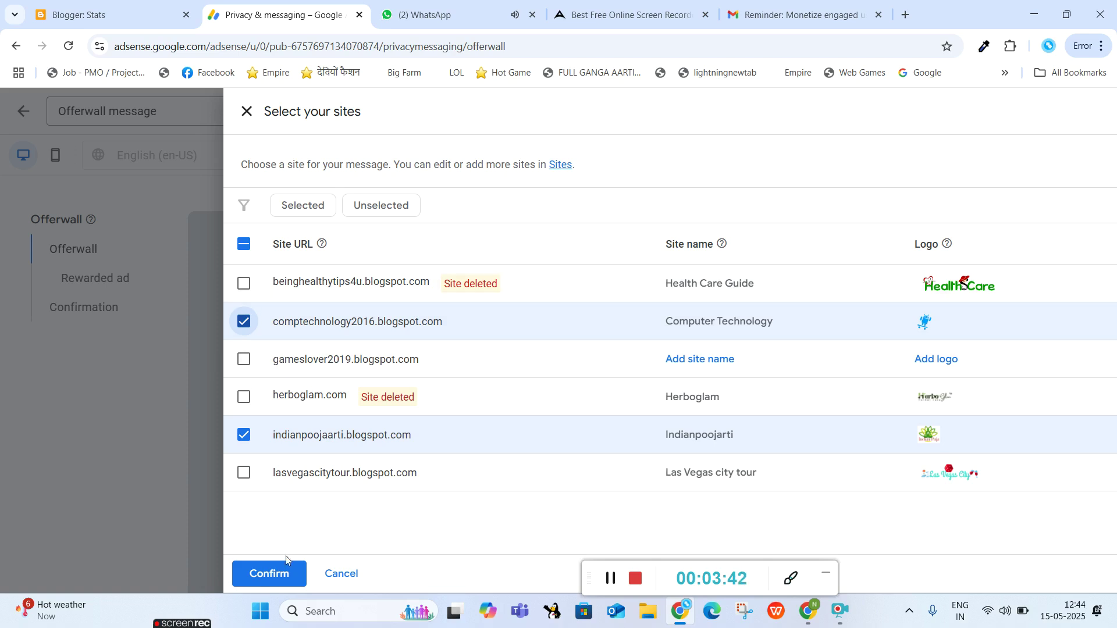
pyautogui.click(277, 575)
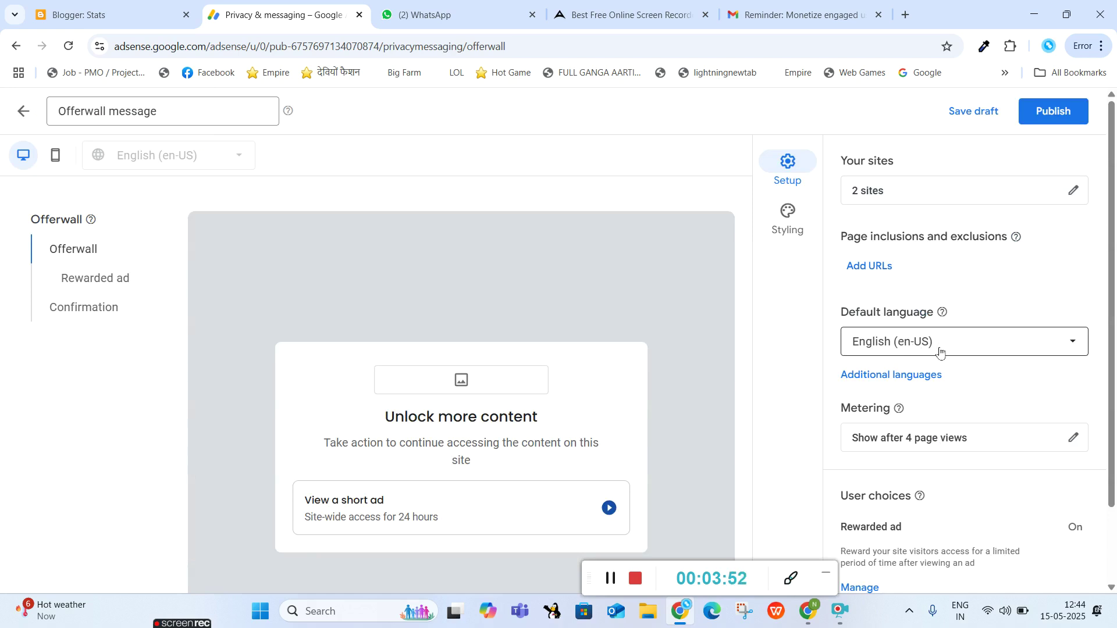
# Step: Set the metering threshold so the Offerwall shows after 2 page views
pyautogui.click(936, 445)
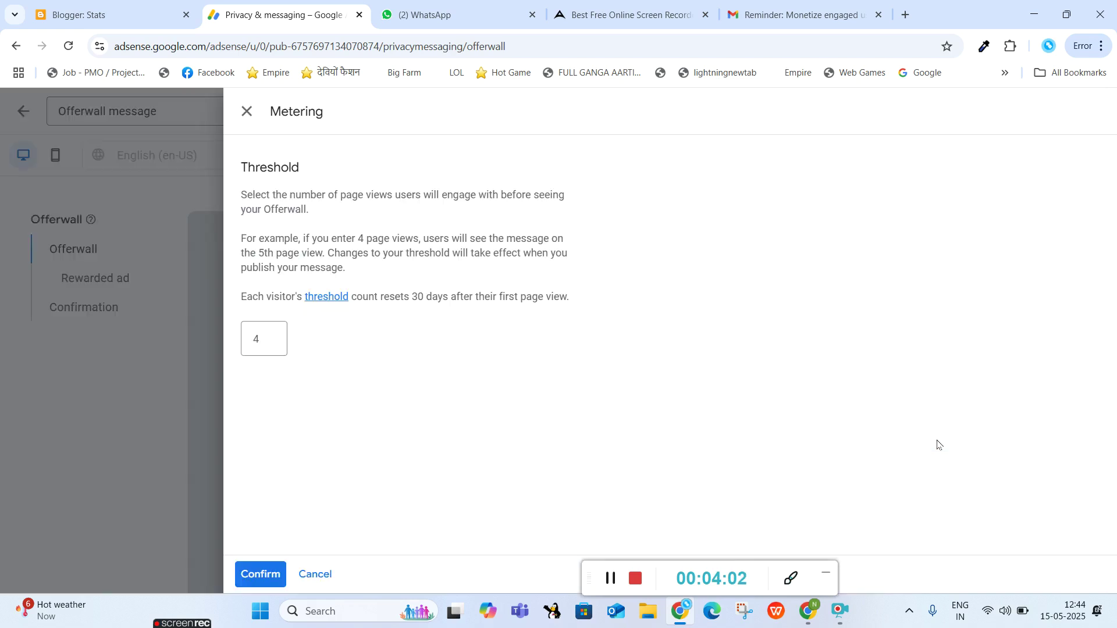
pyautogui.doubleClick(259, 339)
pyautogui.click(260, 575)
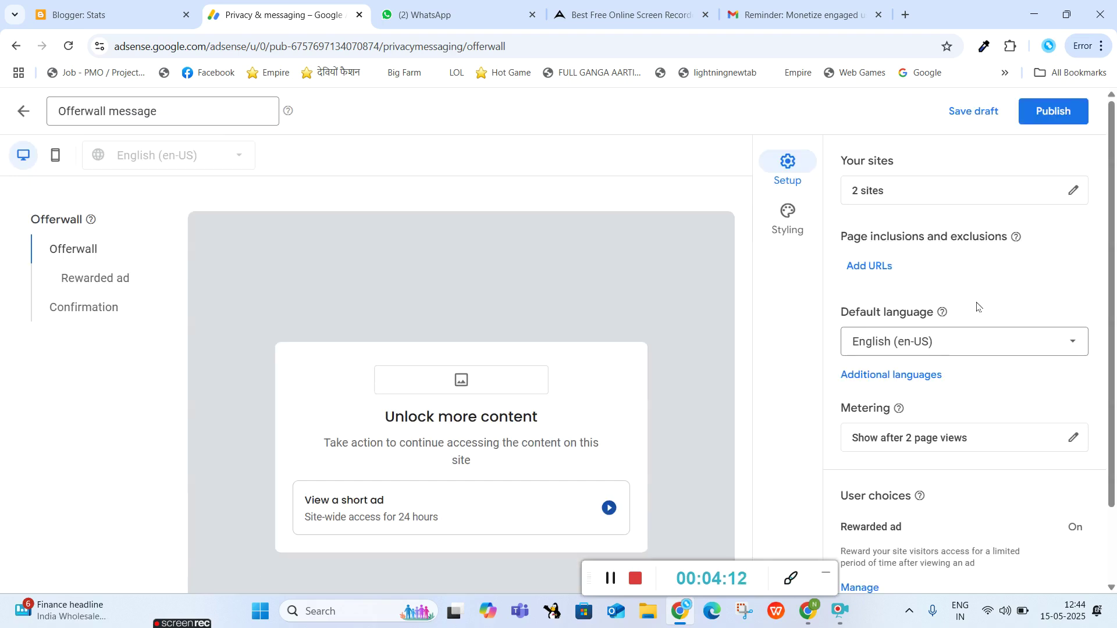
# Step: Set the rewarded ad entitlement to 12 hours of site access
pyautogui.scroll(-2, 989, 412)
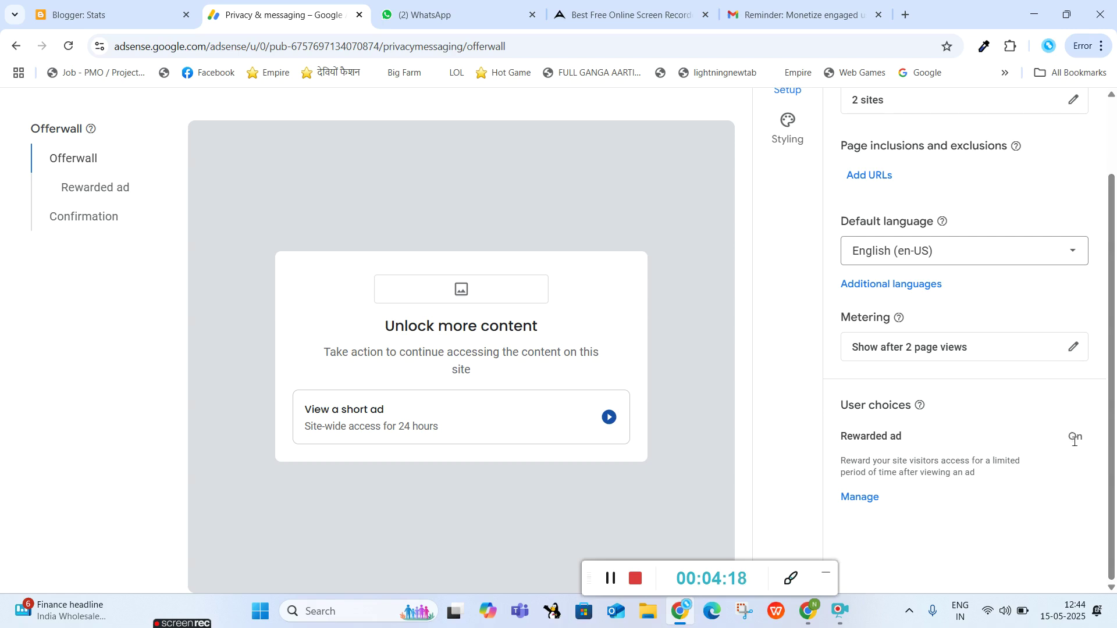
pyautogui.click(854, 502)
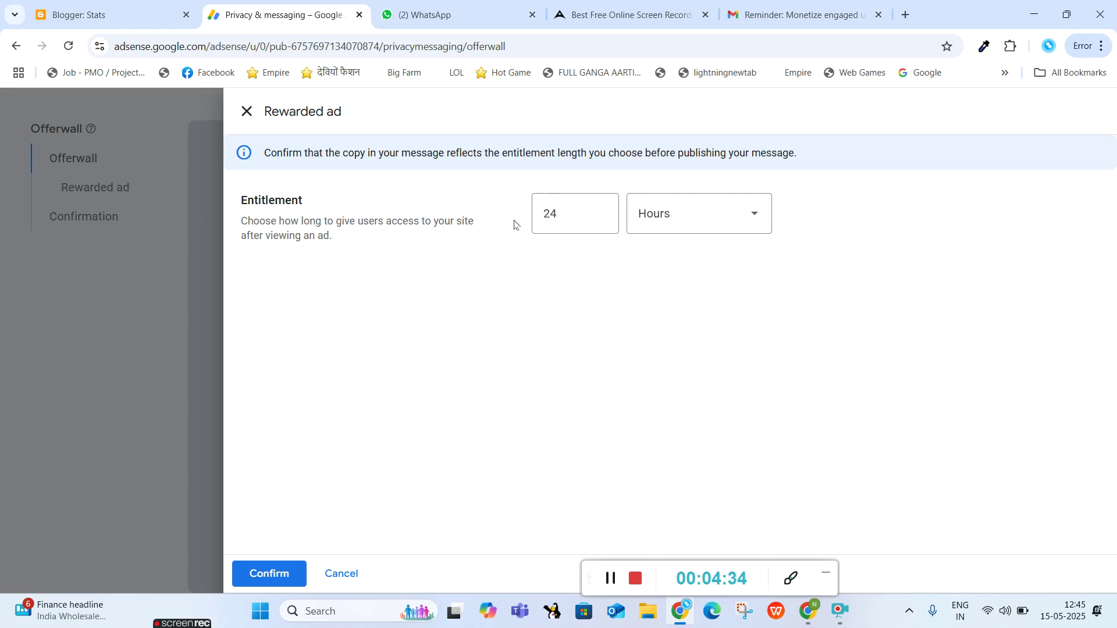
pyautogui.doubleClick(557, 219)
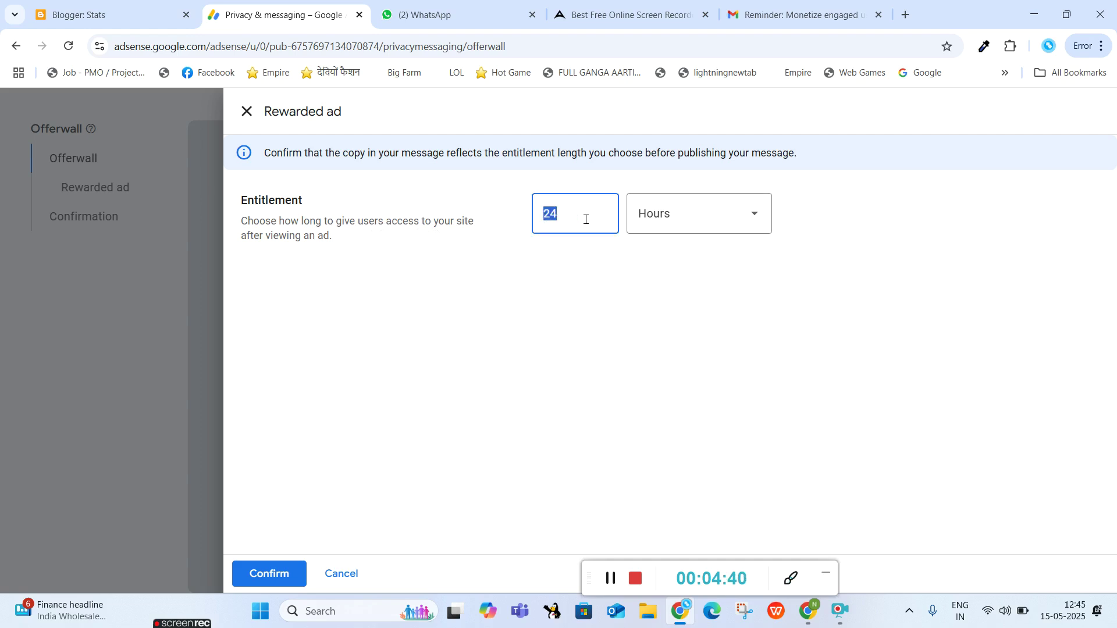
pyautogui.click(754, 220)
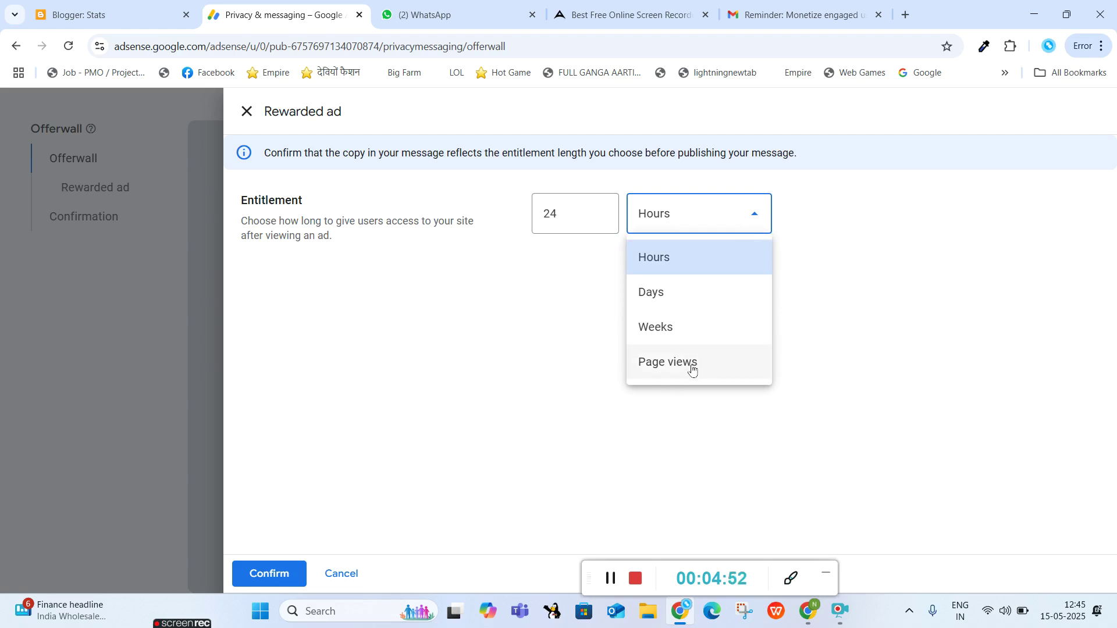
pyautogui.click(569, 214)
pyautogui.doubleClick(569, 215)
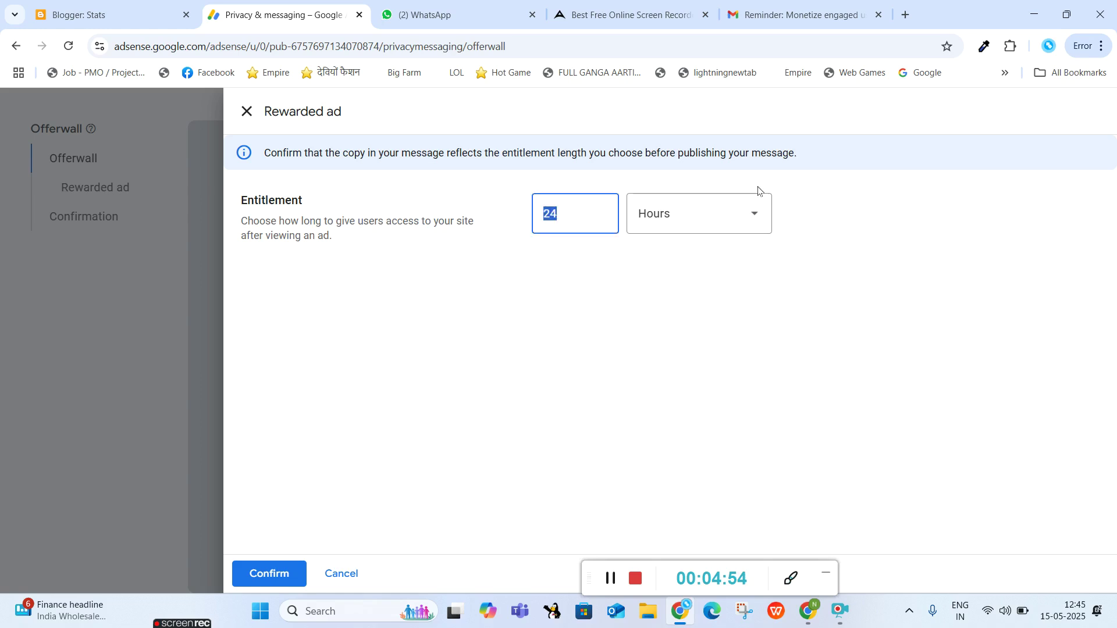
pyautogui.write('12')
pyautogui.click(281, 576)
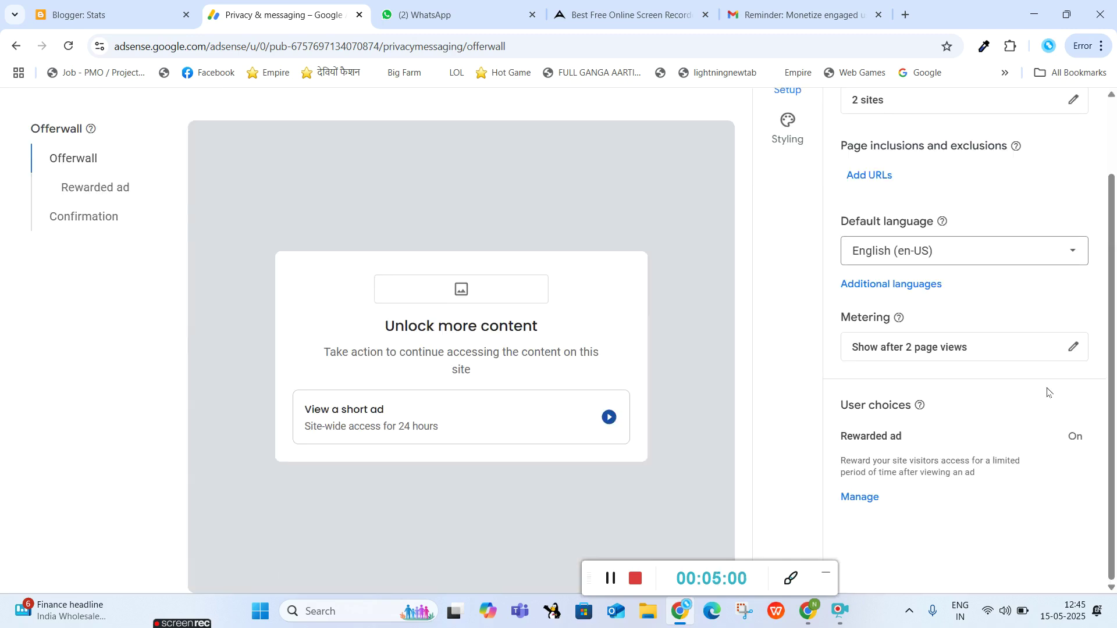
# Step: Check the setup options once more and publish the Offerwall message
pyautogui.scroll(2, 997, 449)
pyautogui.scroll(-2, 997, 450)
pyautogui.scroll(2, 186, 302)
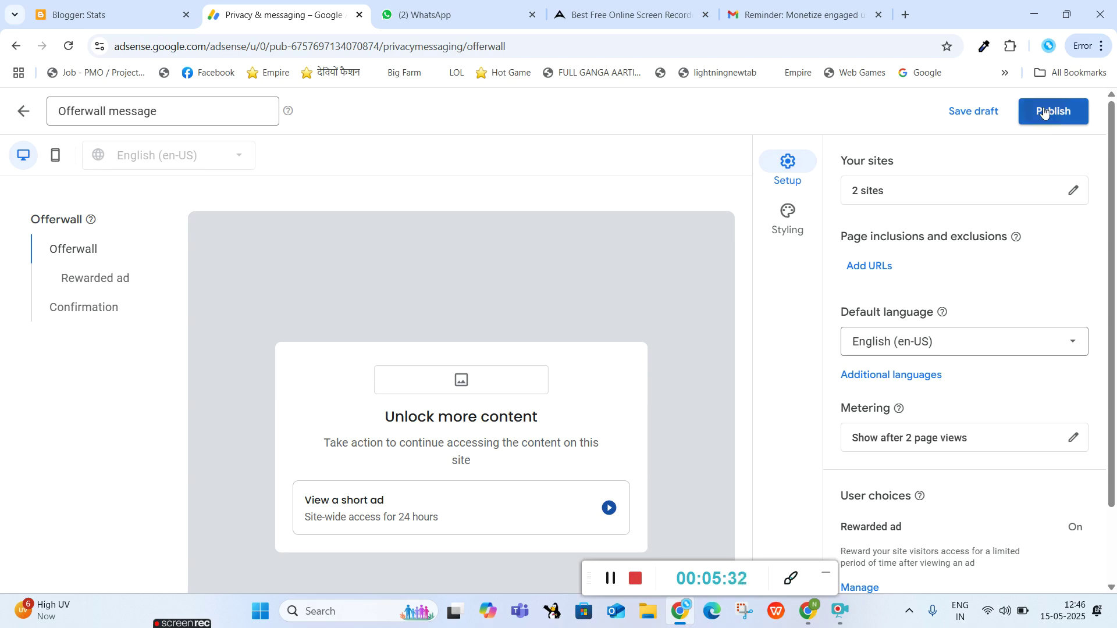
pyautogui.click(1045, 111)
pyautogui.click(715, 402)
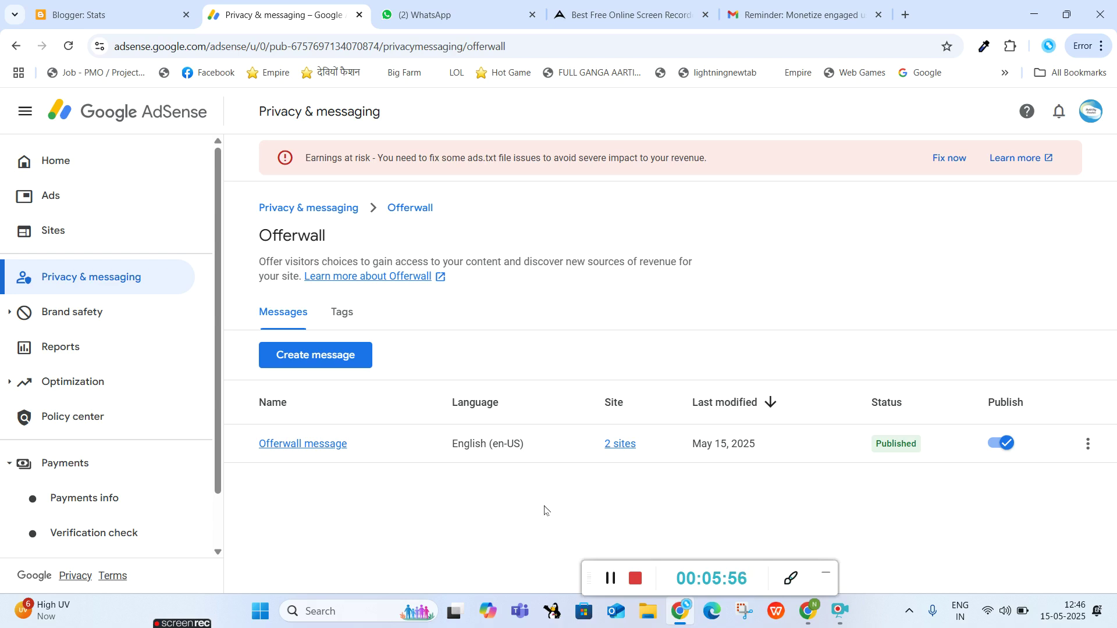
pyautogui.moveTo(592, 583); pyautogui.dragTo(417, 569)
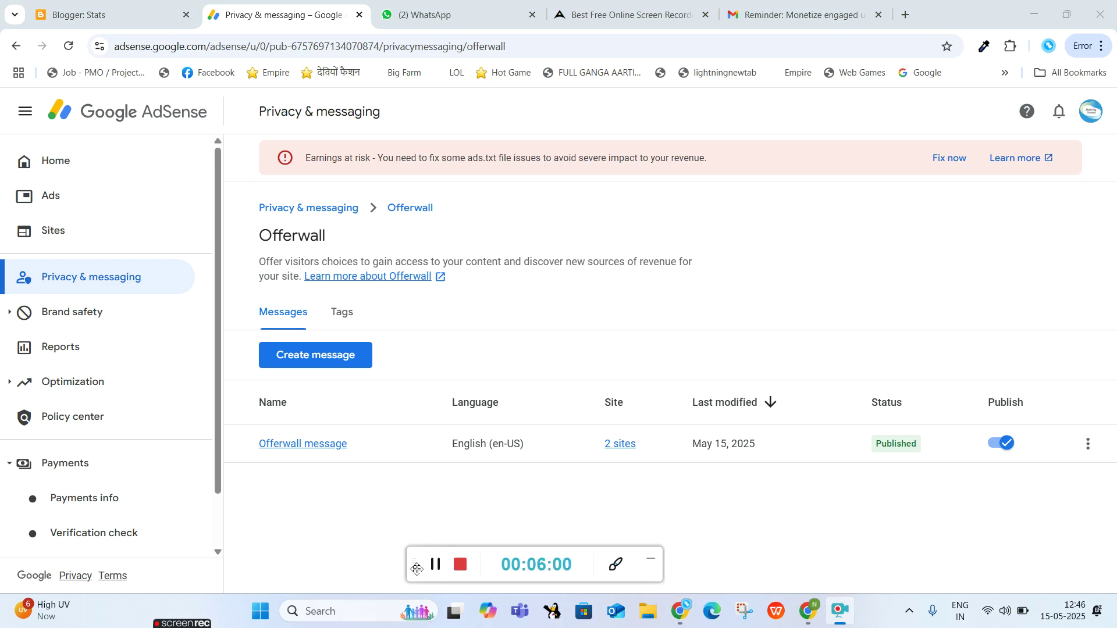
pyautogui.moveTo(416, 565); pyautogui.dragTo(382, 574)
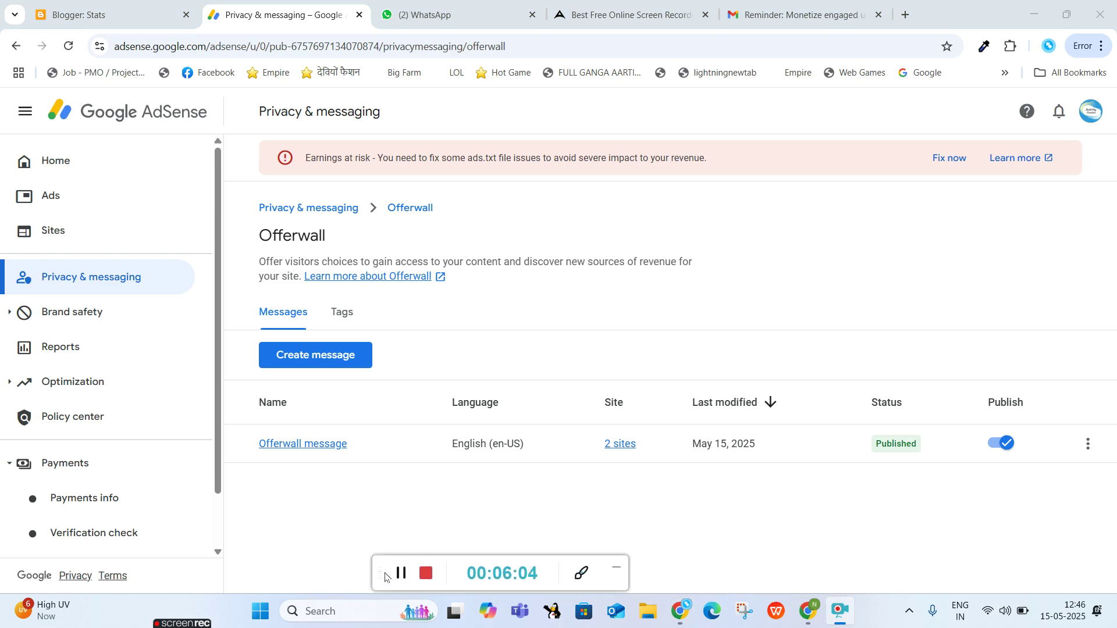